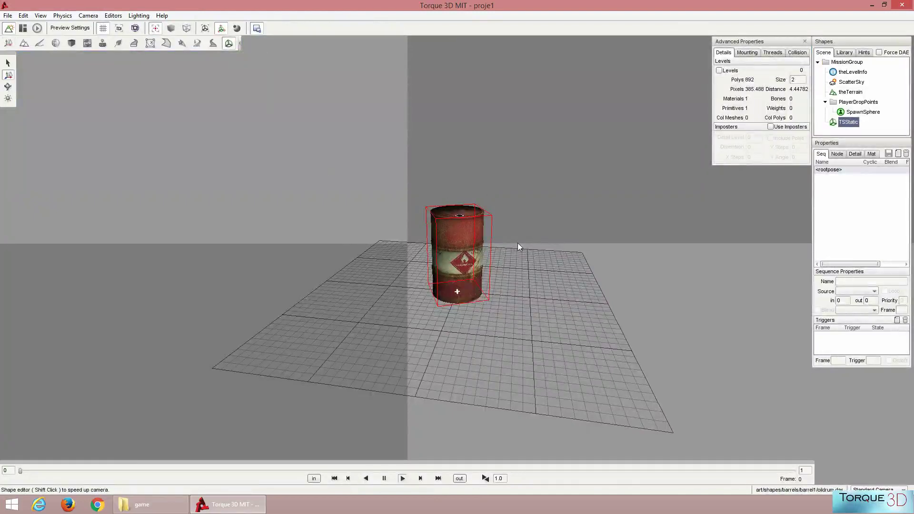
# Examine the oil drum shape from several angles and look through its node, detail level, material and sequence lists.
pyautogui.moveTo(486, 247); pyautogui.dragTo(507, 239)
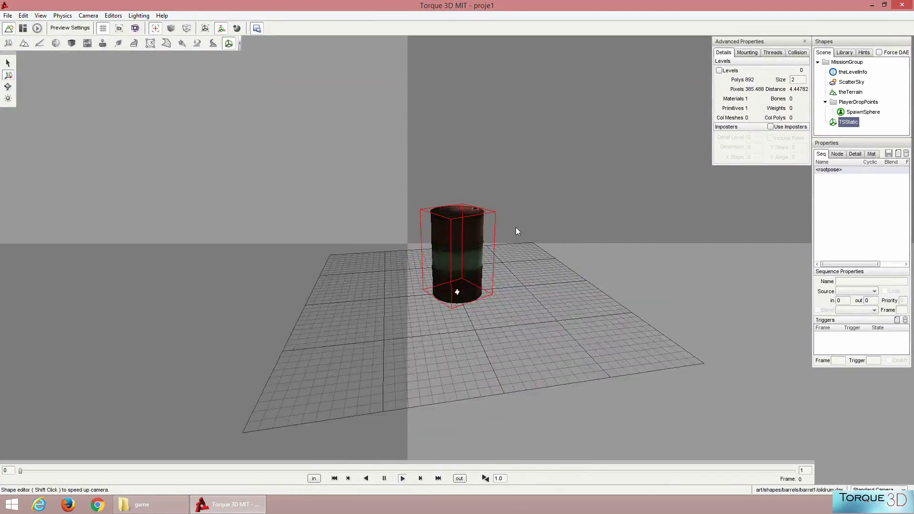
pyautogui.moveTo(498, 253); pyautogui.dragTo(781, 197)
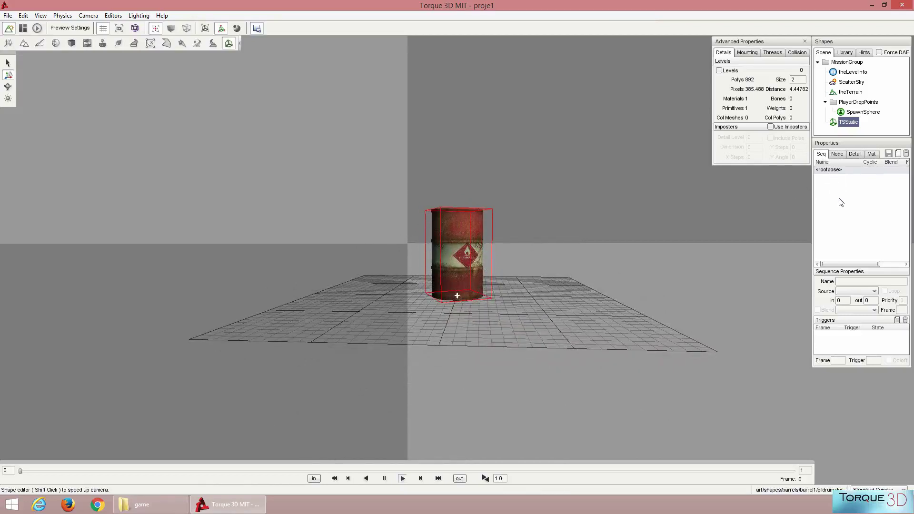
pyautogui.click(837, 154)
pyautogui.click(840, 167)
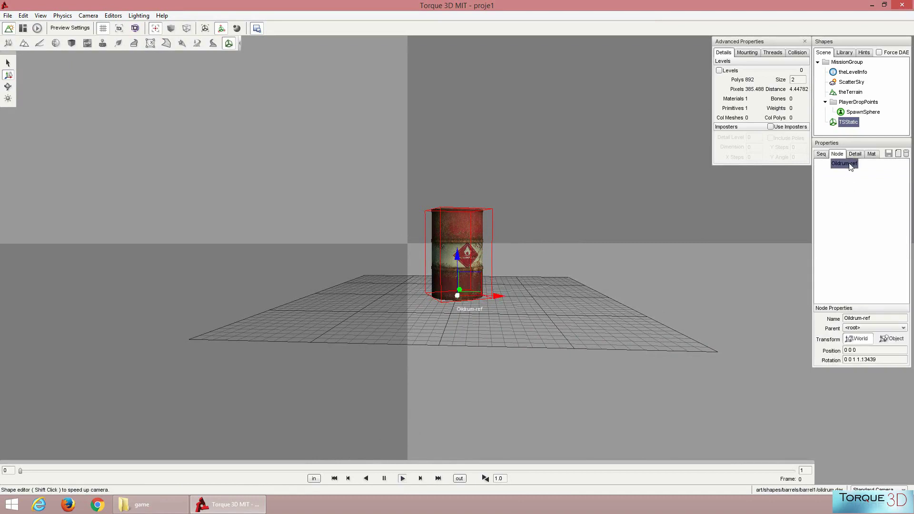
pyautogui.click(854, 153)
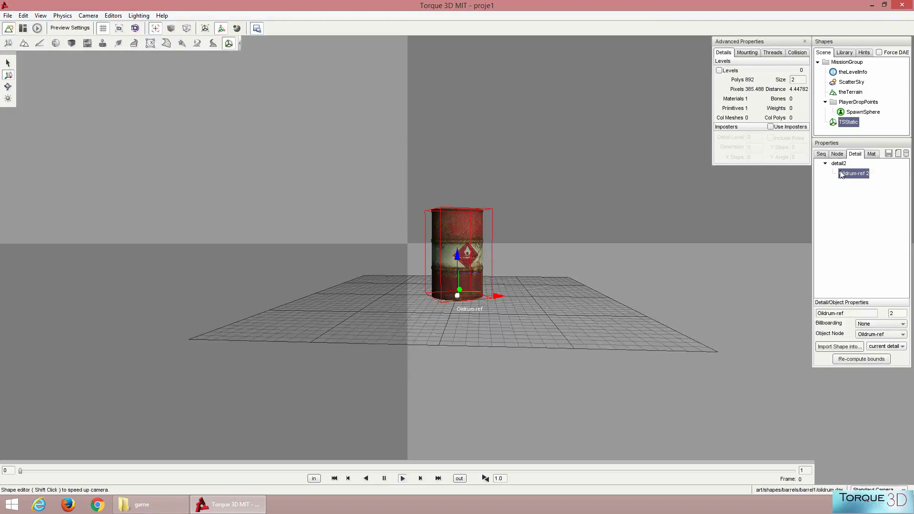
pyautogui.click(871, 154)
pyautogui.click(833, 177)
pyautogui.click(822, 154)
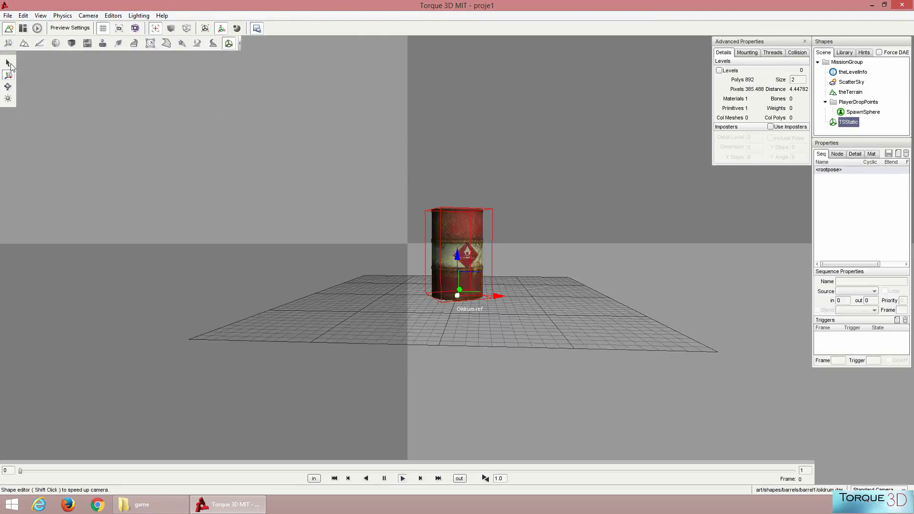
# Return to the world editor, select the soldier character and open it in the Shape Editor.
pyautogui.press('F1')
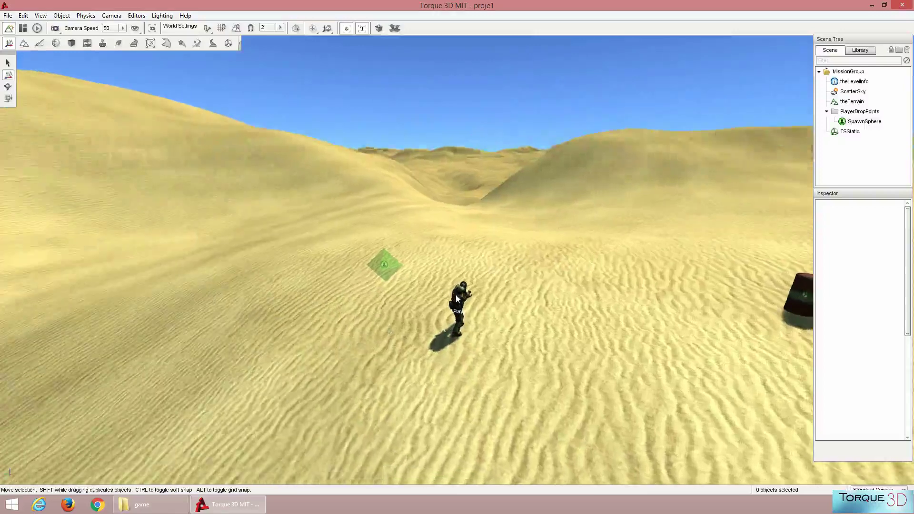
pyautogui.click(456, 299)
pyautogui.click(229, 44)
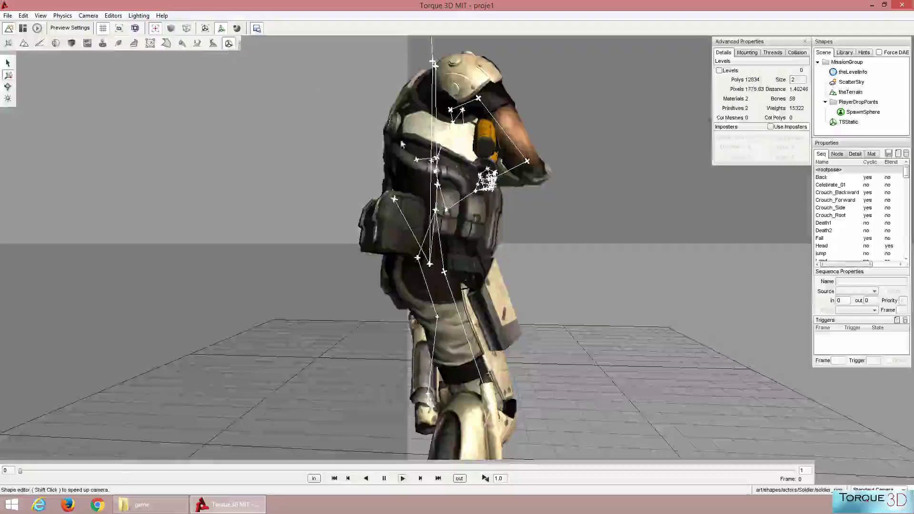
pyautogui.scroll(-2, 514, 237)
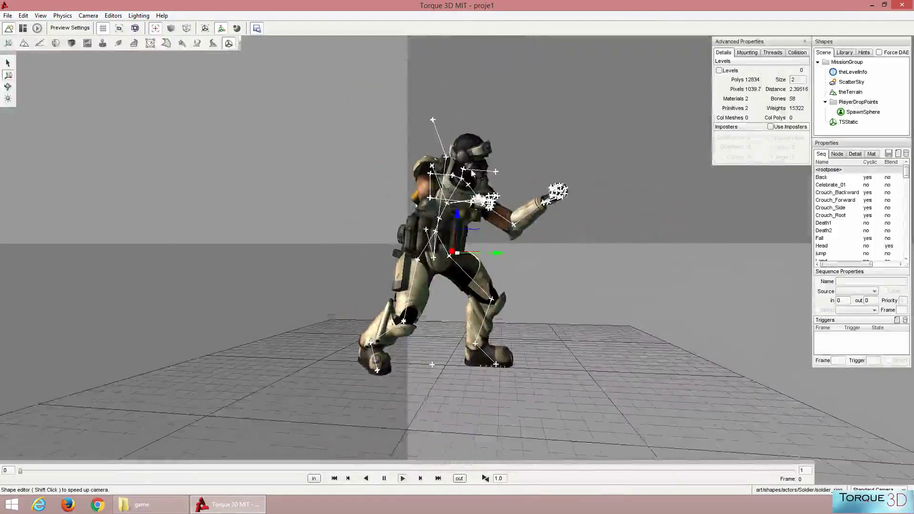
# Preview the soldier's Back, Crouch_Backward, Crouch_Forward, Crouch_Root and Head animation sequences.
pyautogui.click(828, 180)
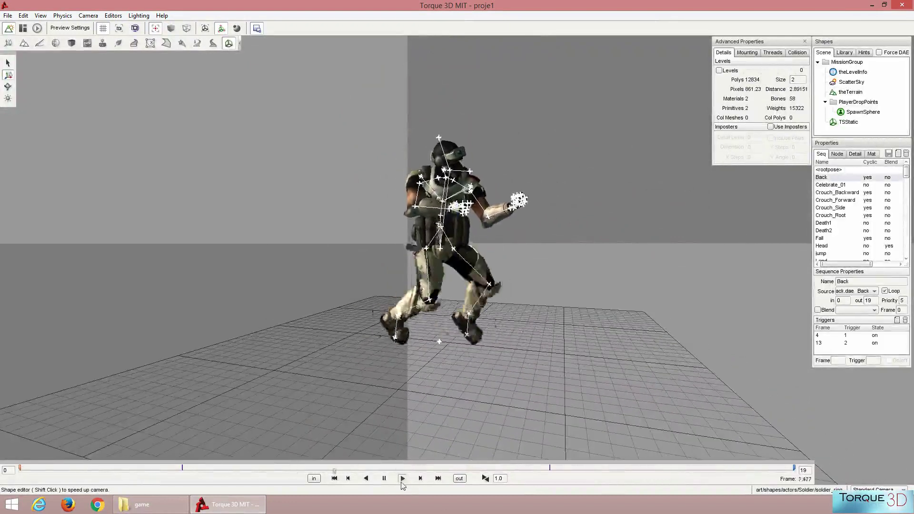
pyautogui.click(850, 192)
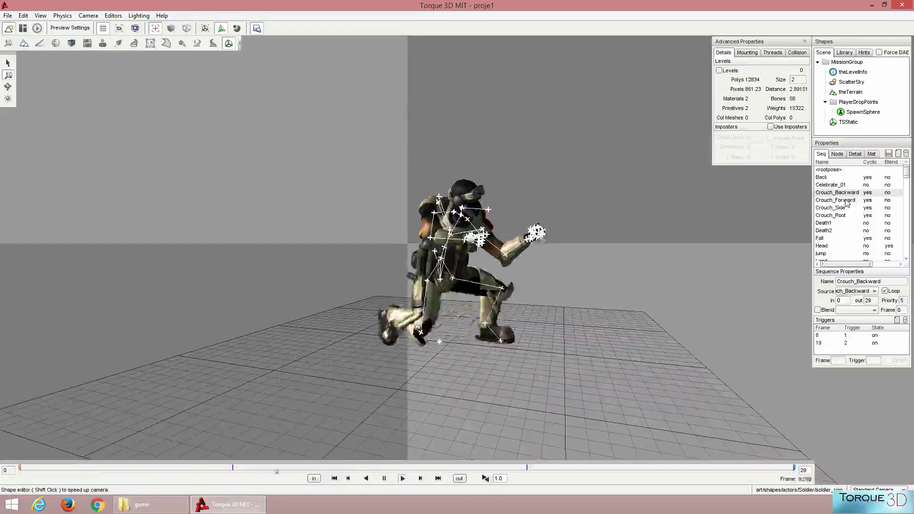
pyautogui.click(841, 208)
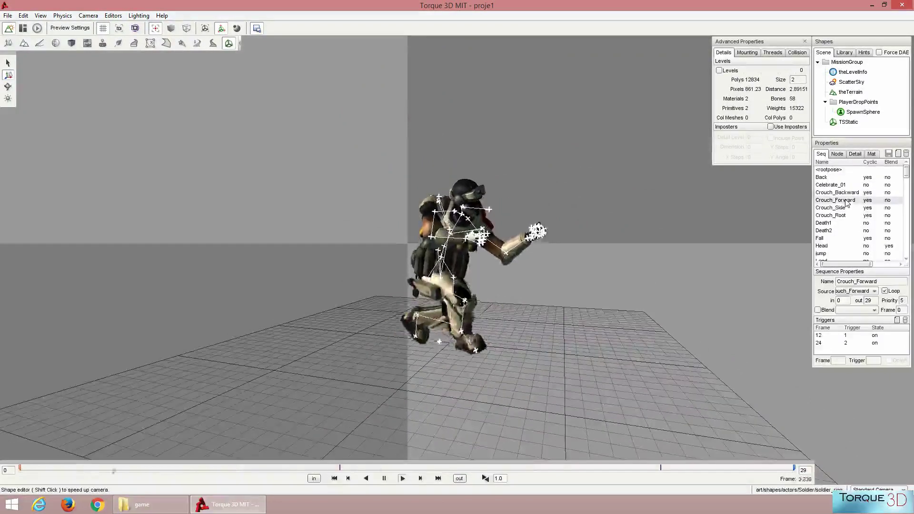
pyautogui.click(839, 223)
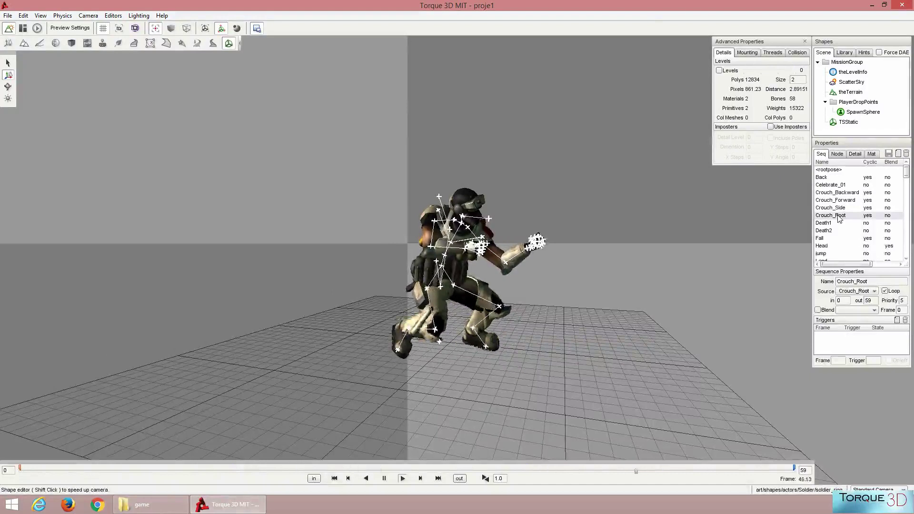
pyautogui.click(827, 238)
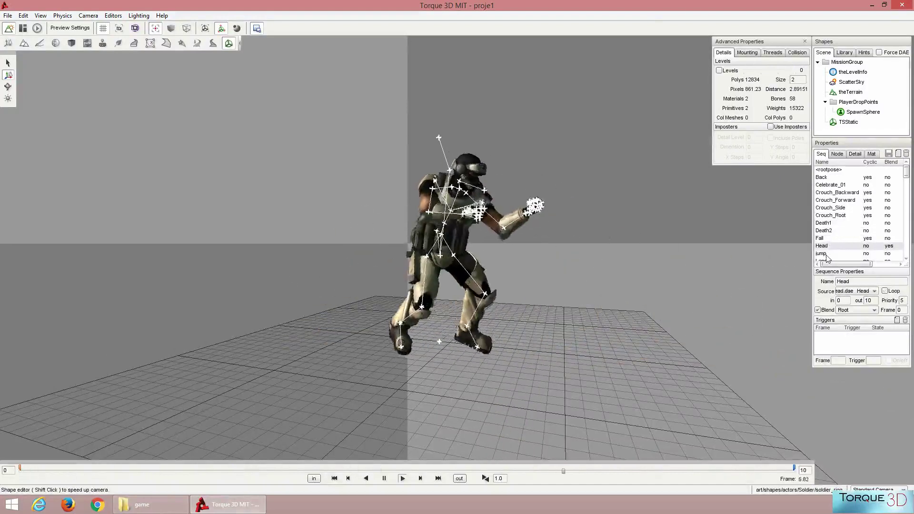
# Inspect the soldier's Soldier_LOD300 and Soldier_LOD200 nodes.
pyautogui.click(836, 153)
pyautogui.click(840, 184)
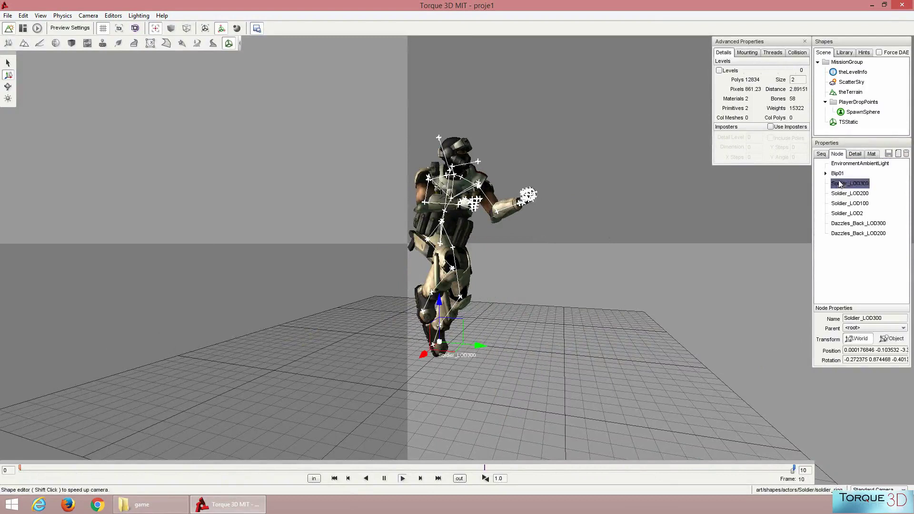
pyautogui.click(848, 194)
# Examine the meshes under the soldier's detail300, detail200 and detail100 levels, including Dazzles_Back_LOD 200 and Soldier_LOD 100.
pyautogui.click(855, 154)
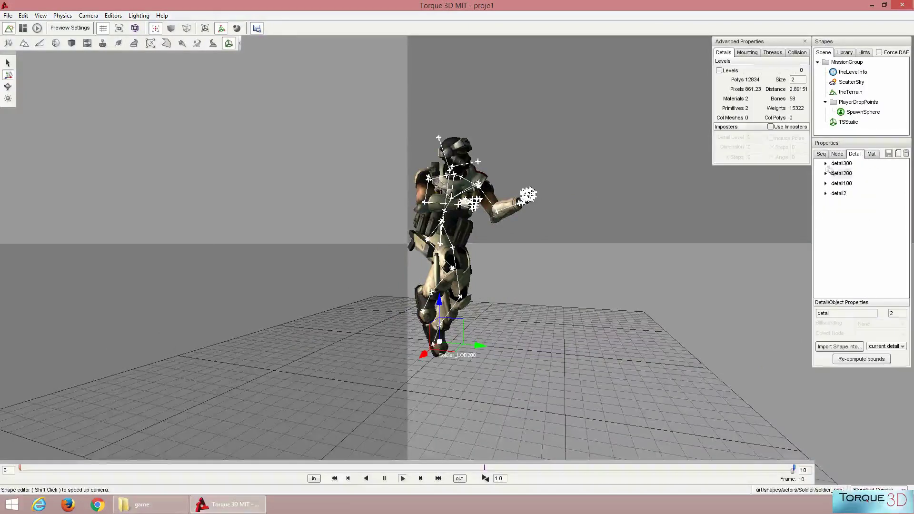
pyautogui.click(845, 174)
pyautogui.click(839, 182)
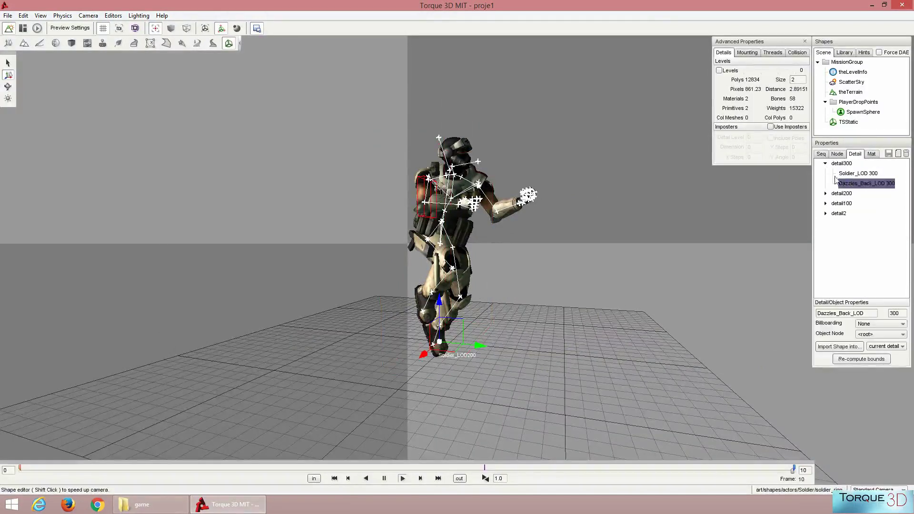
pyautogui.click(857, 203)
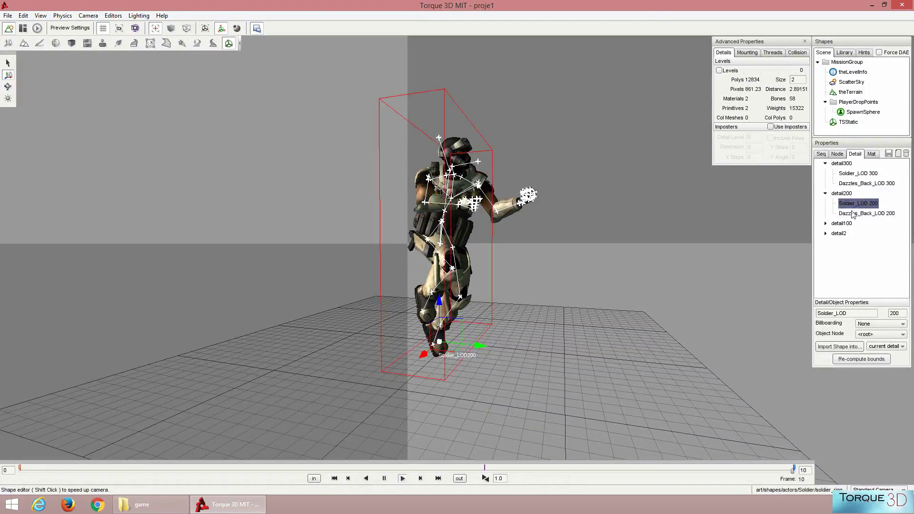
pyautogui.click(857, 213)
pyautogui.moveTo(581, 291); pyautogui.dragTo(733, 251, button='right')
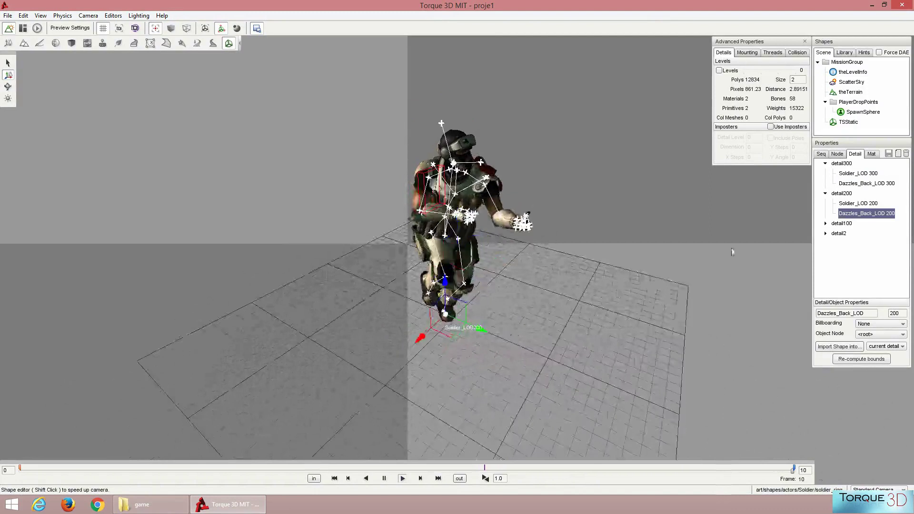
pyautogui.click(857, 233)
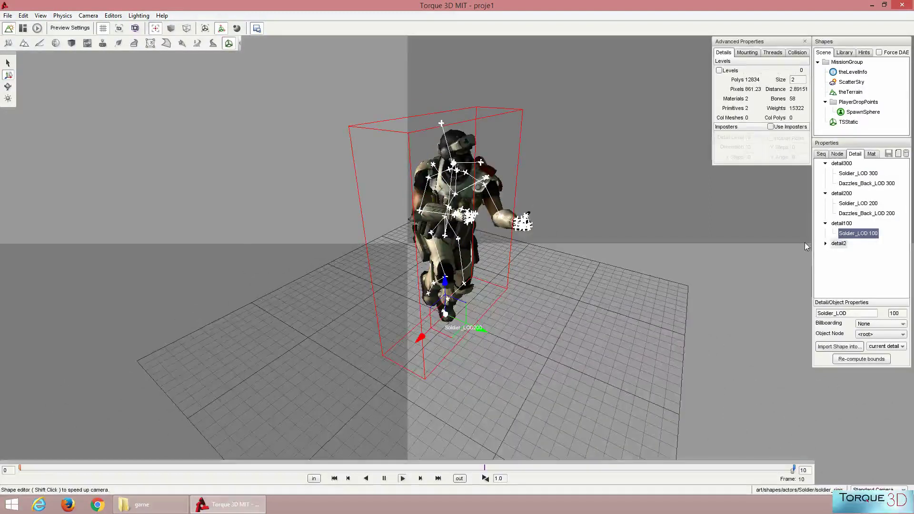
pyautogui.moveTo(600, 256); pyautogui.dragTo(635, 269, button='right')
# Highlight the base_Soldier_Main and base_Soldier_Dazzle materials on the model, clear the highlight and return to the sequence list.
pyautogui.click(837, 153)
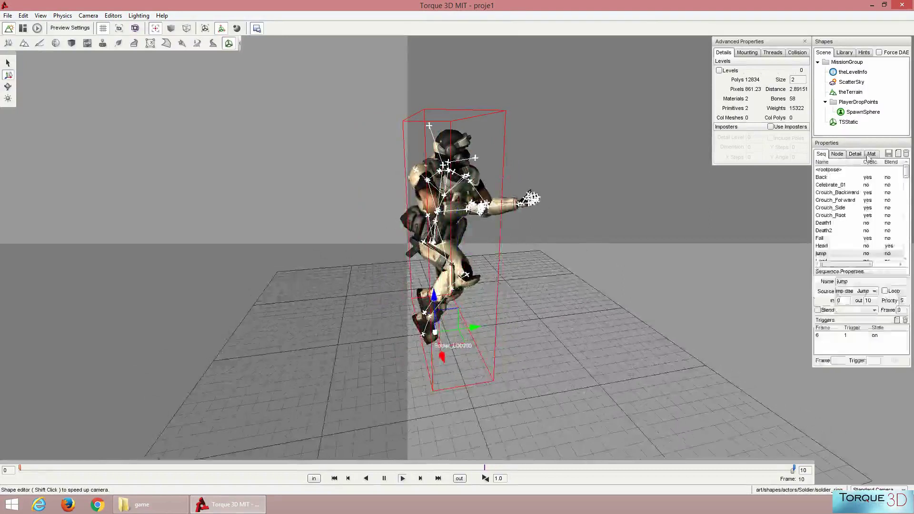
pyautogui.click(871, 154)
pyautogui.click(839, 187)
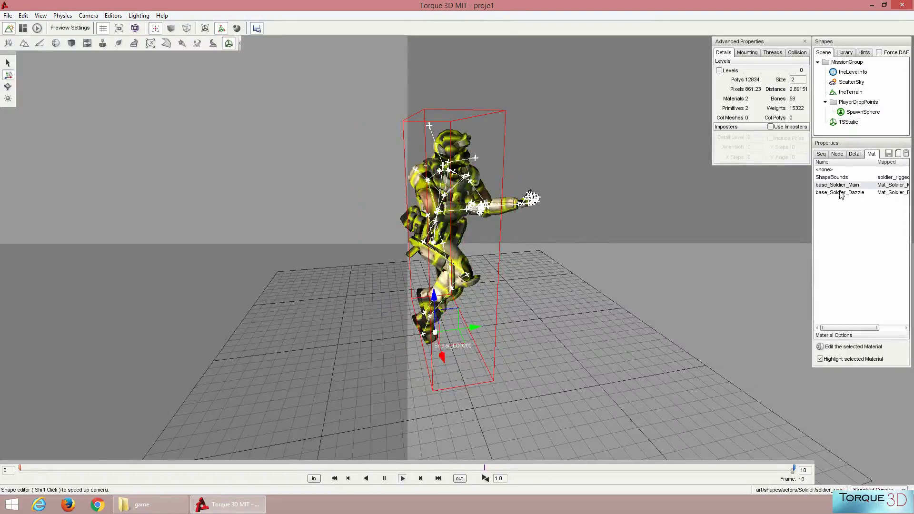
pyautogui.click(840, 193)
pyautogui.click(829, 171)
pyautogui.click(820, 154)
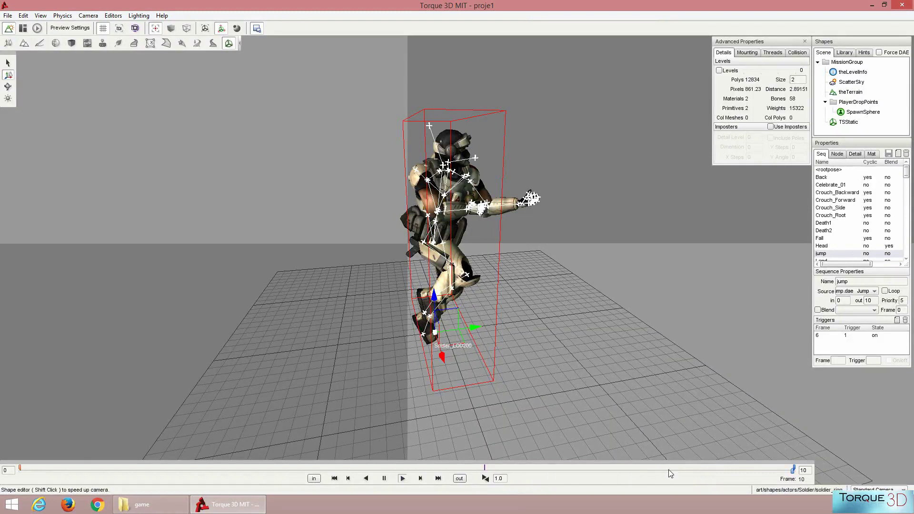
# Play the Head and Back sequences, and show the soldier's mounting settings.
pyautogui.click(828, 245)
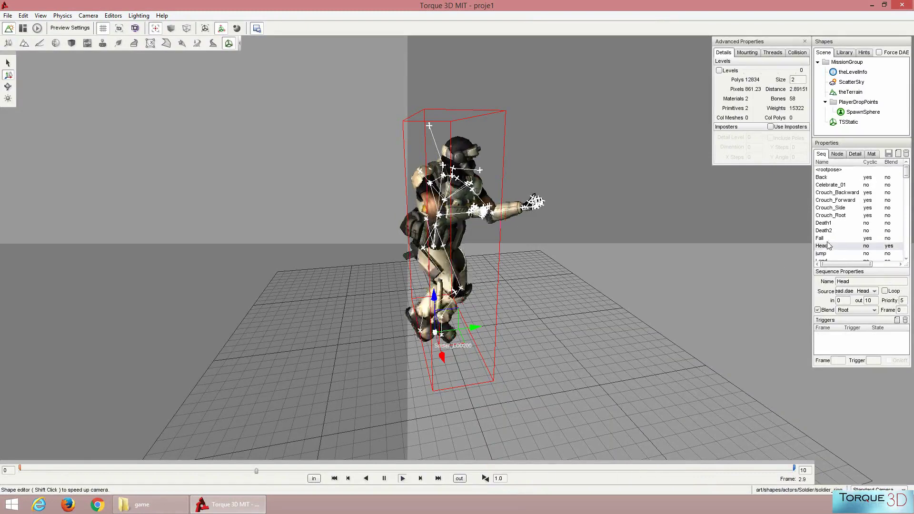
pyautogui.click(831, 177)
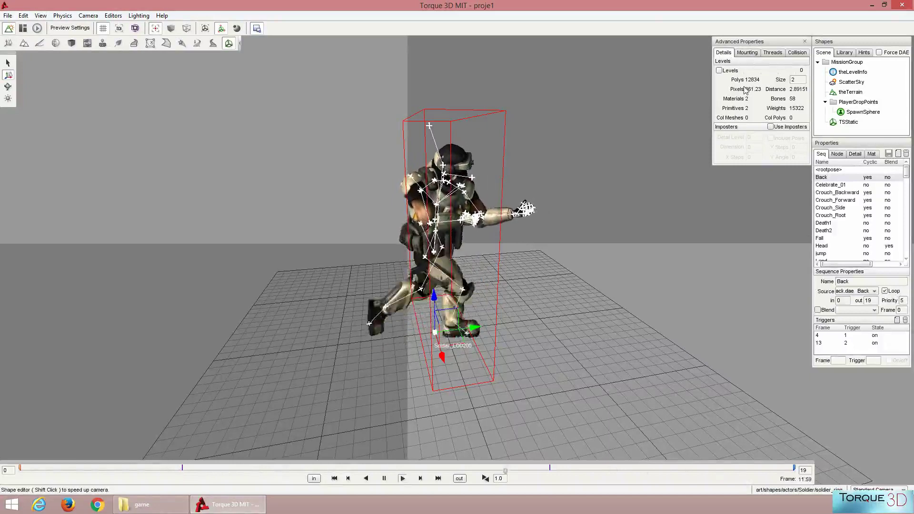
pyautogui.click(746, 53)
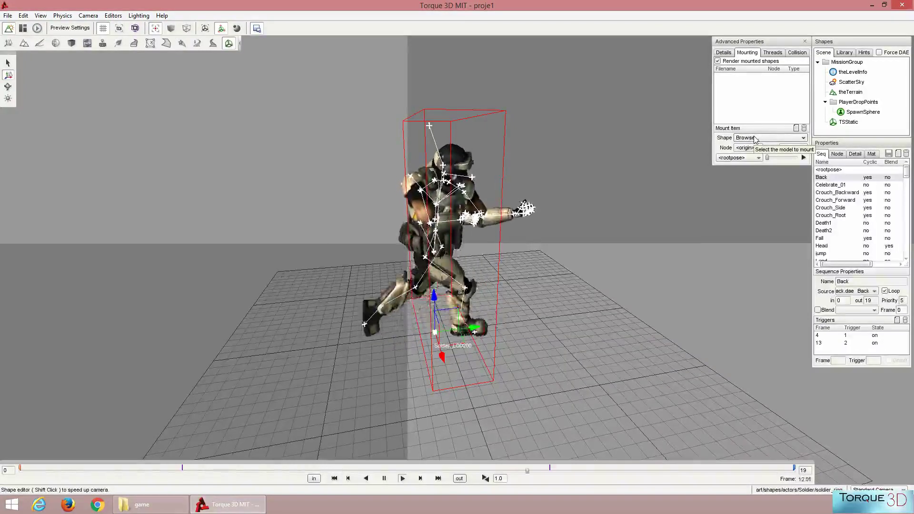
# Preview the Crouch_Backward, Death1 and Death2 sequences on the soldier.
pyautogui.click(852, 192)
pyautogui.click(828, 222)
pyautogui.click(825, 231)
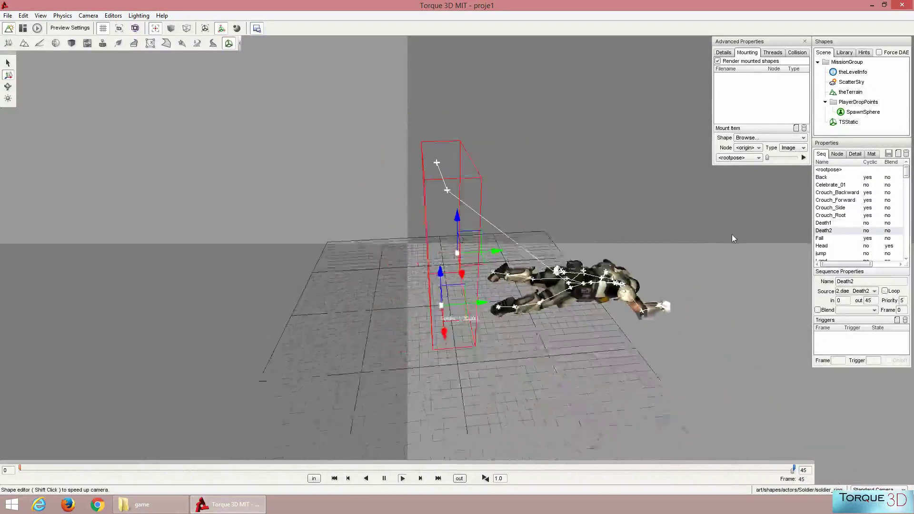
# Look at the detail300 level and the EnvironmentAmbientLight node, and return to the sequence list.
pyautogui.click(855, 154)
pyautogui.click(840, 163)
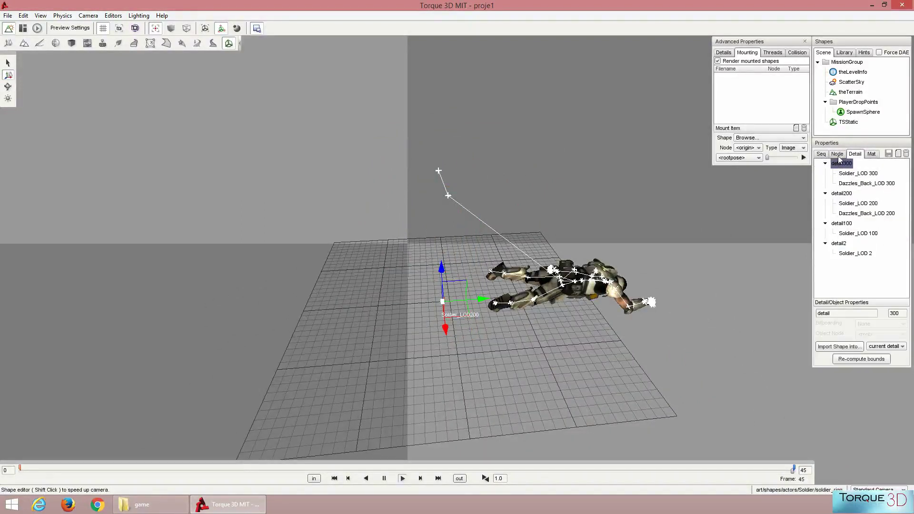
pyautogui.click(838, 155)
pyautogui.click(847, 164)
pyautogui.click(823, 155)
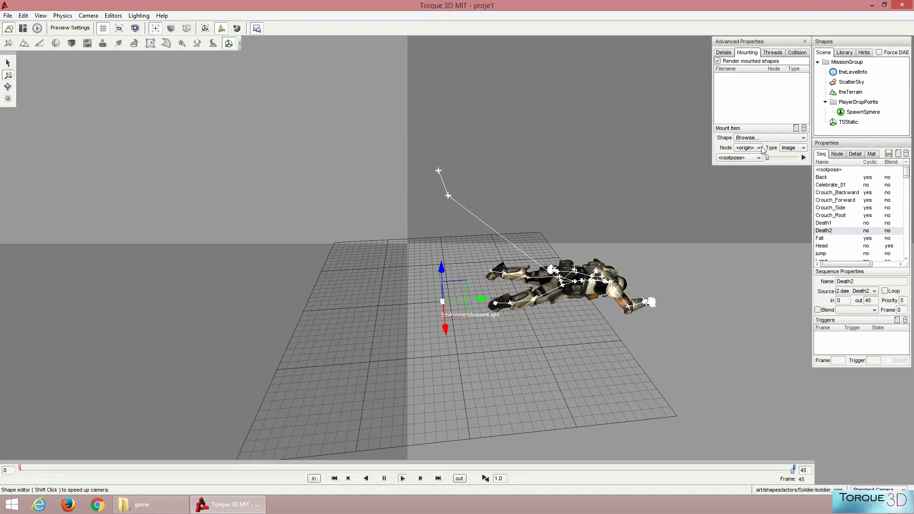
# Turn off looping for the Back sequence, and play it backward and forward.
pyautogui.click(831, 178)
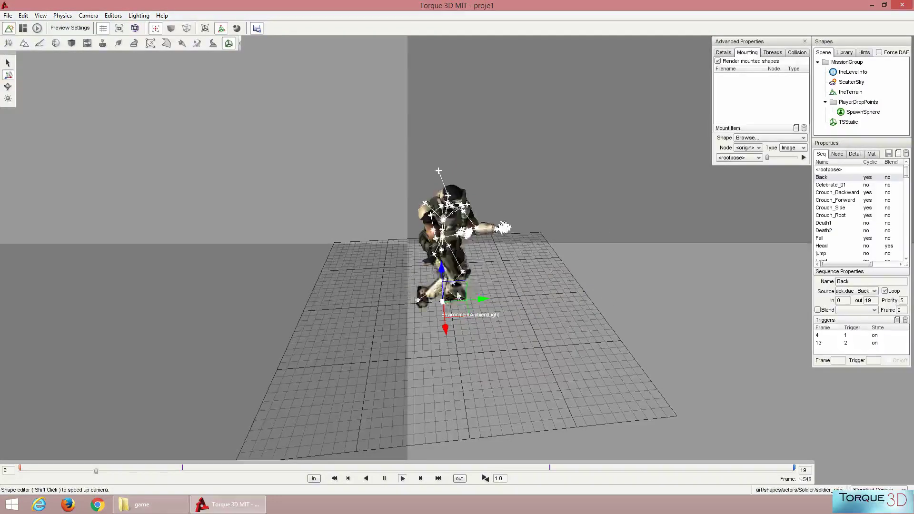
pyautogui.click(884, 291)
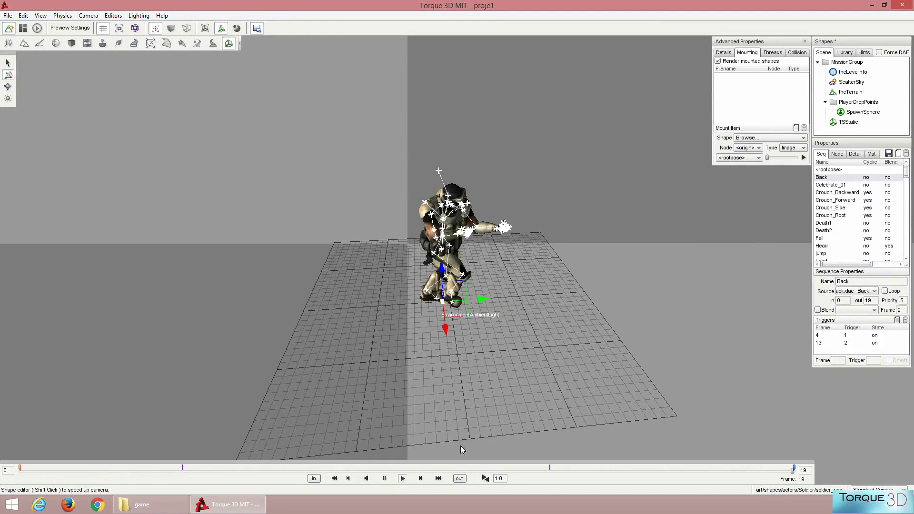
pyautogui.click(370, 479)
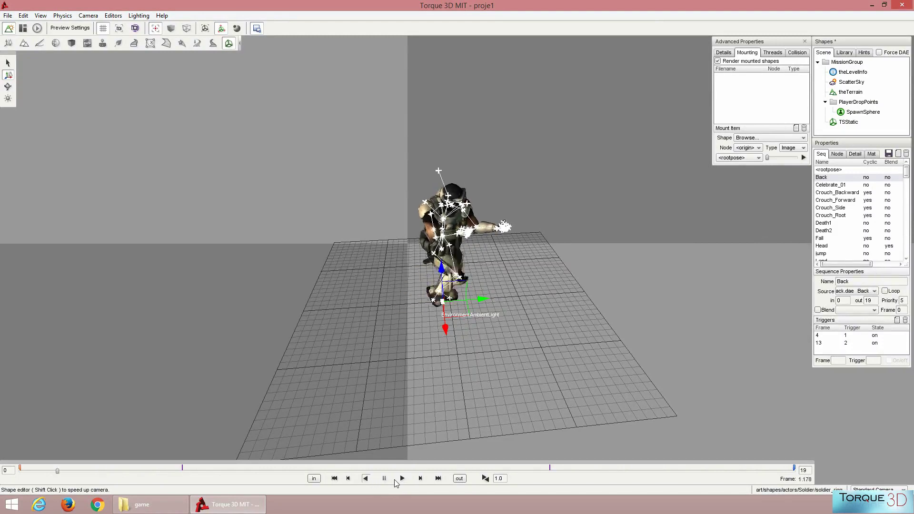
pyautogui.click(402, 478)
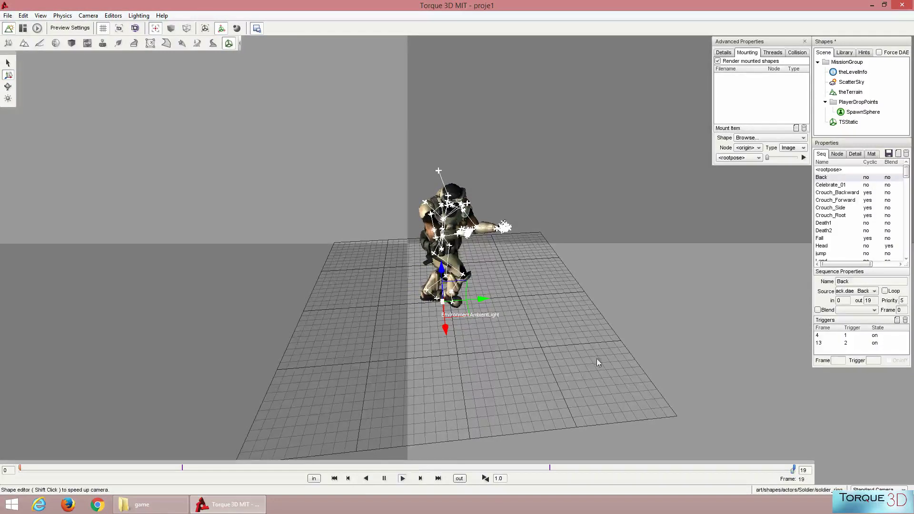
# Try looping on the Death2 sequence, and switch it off again.
pyautogui.click(843, 232)
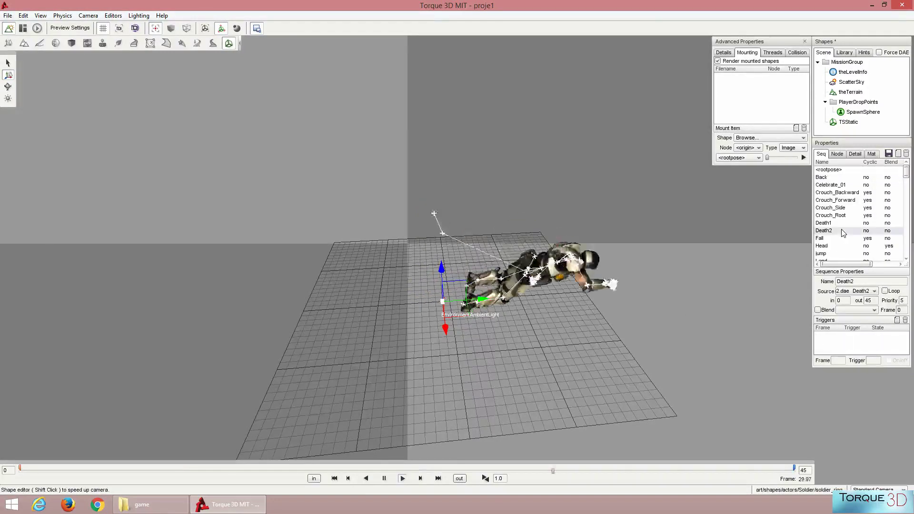
pyautogui.click(885, 291)
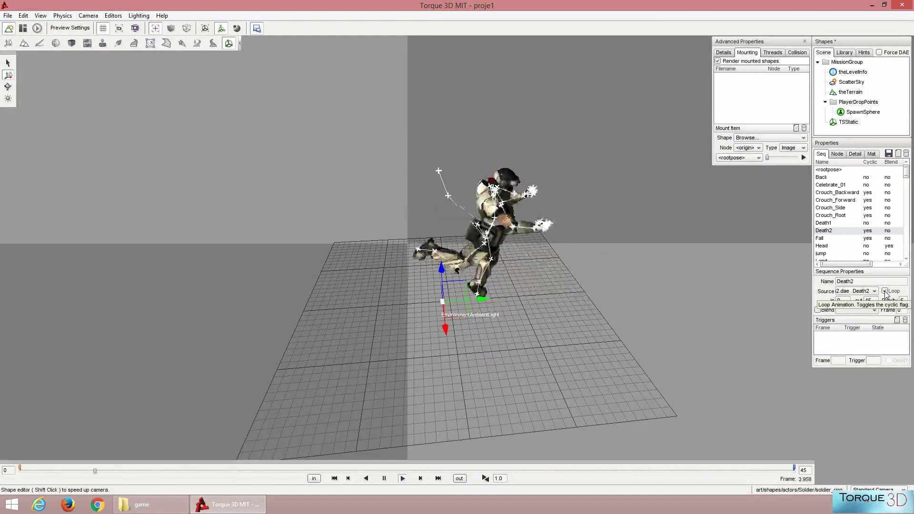
pyautogui.click(885, 291)
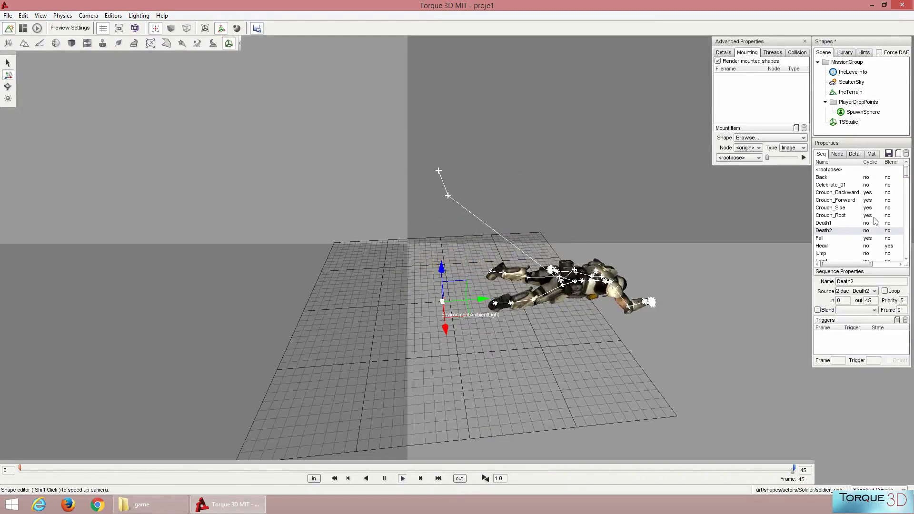
# Turn looping back on for the soldier's Back sequence.
pyautogui.click(852, 177)
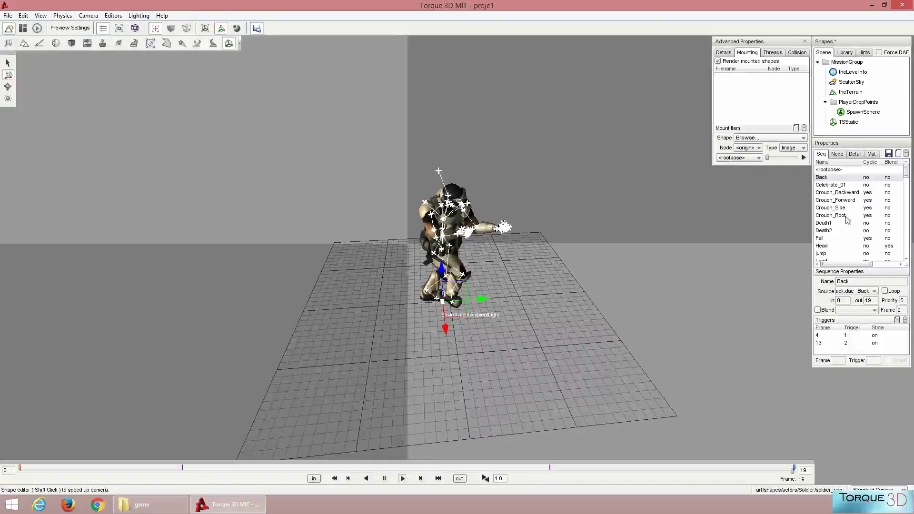
pyautogui.click(885, 291)
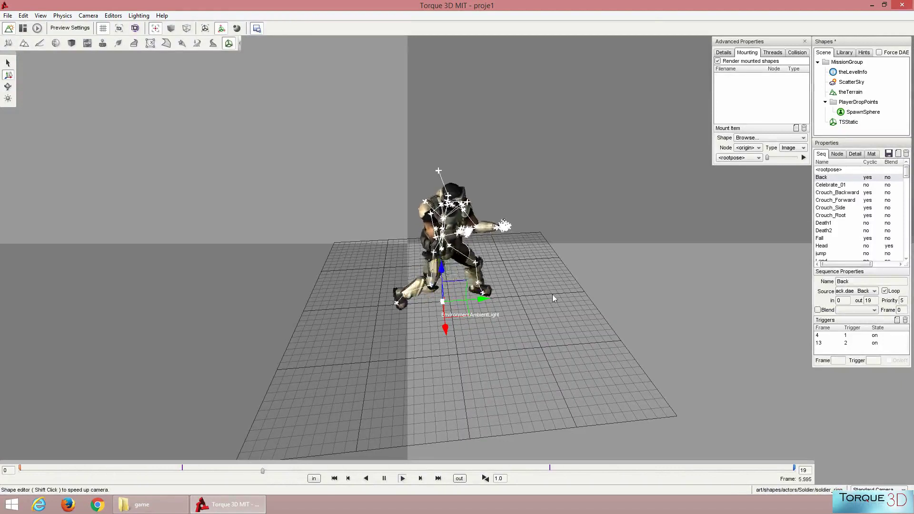
# Look at the source choices for the Back sequence, browse the shapes folder and close the file browser without choosing a file.
pyautogui.click(874, 291)
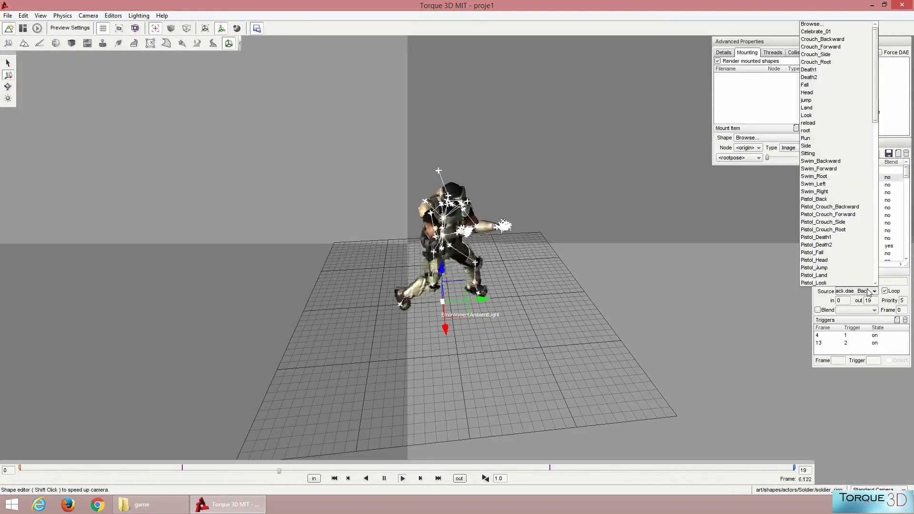
pyautogui.click(811, 24)
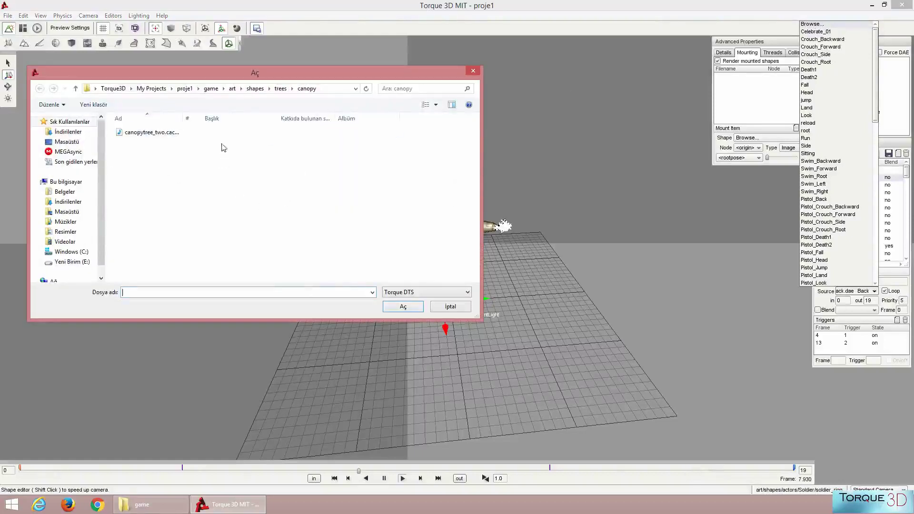
pyautogui.click(254, 89)
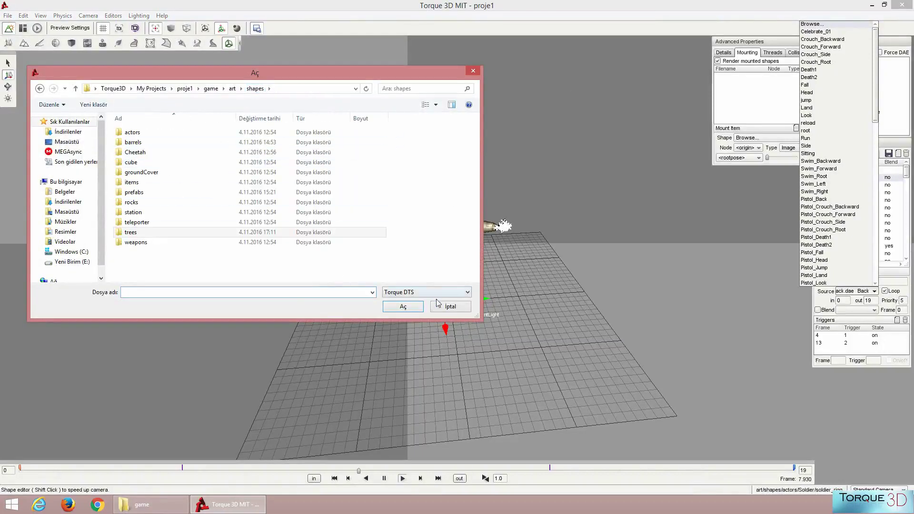
pyautogui.click(449, 307)
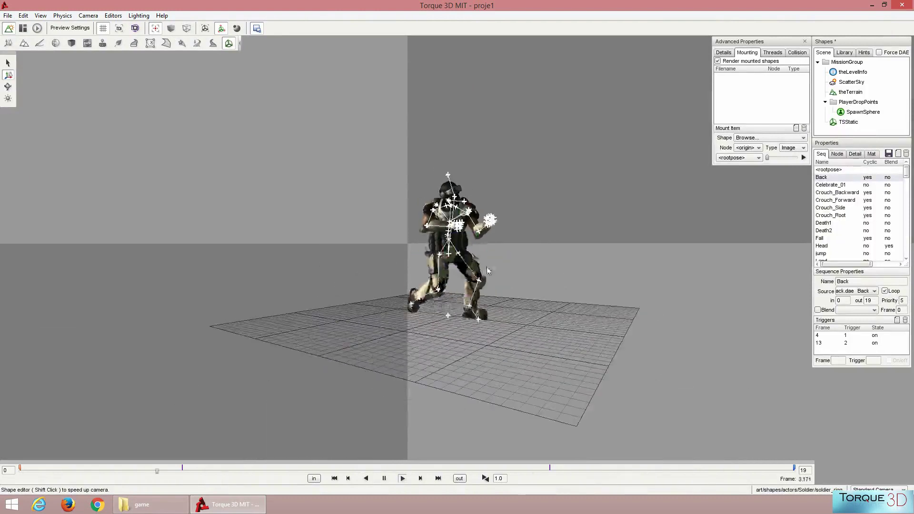
# Return to the world view, select the barrel and open it in the Shape Editor, discarding the soldier's unsaved changes.
pyautogui.click(9, 43)
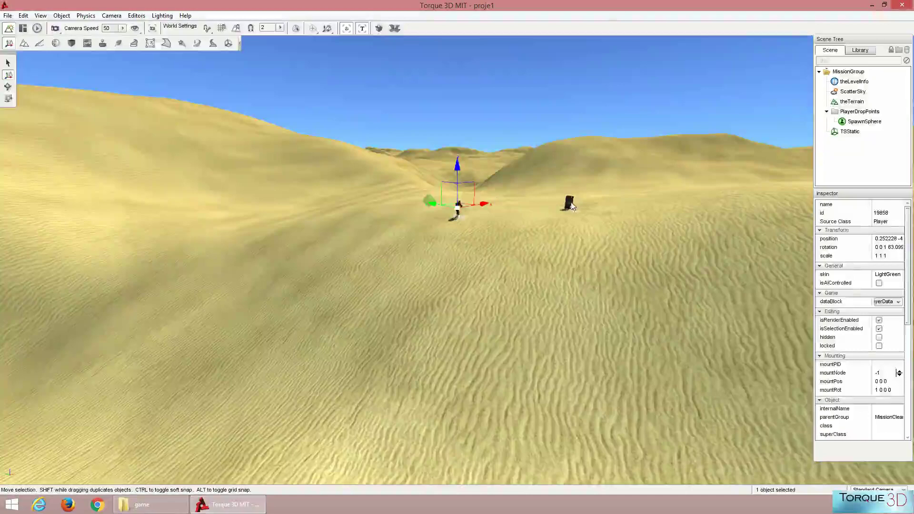
pyautogui.click(571, 205)
pyautogui.press('f')
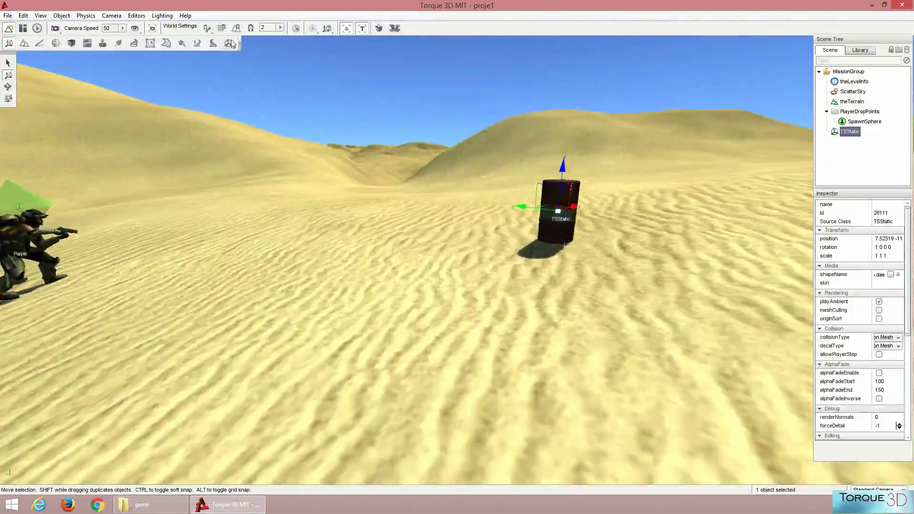
pyautogui.click(229, 43)
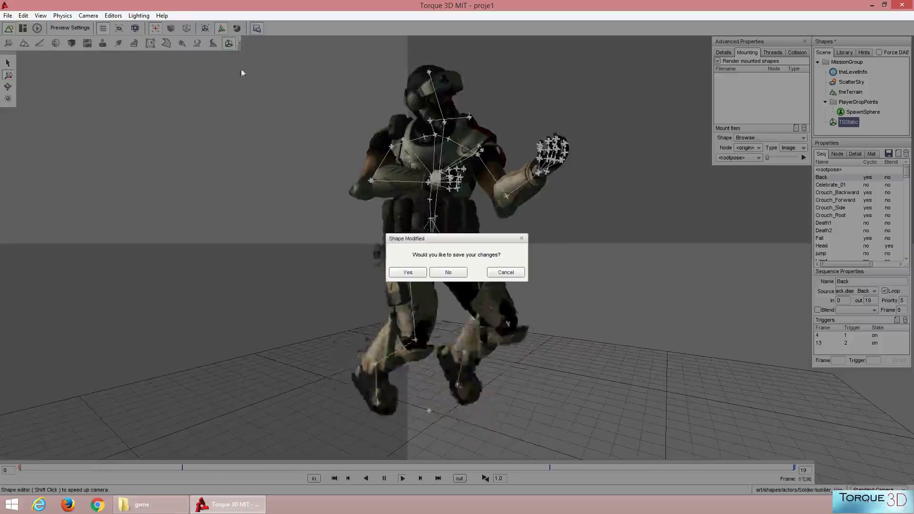
pyautogui.click(452, 272)
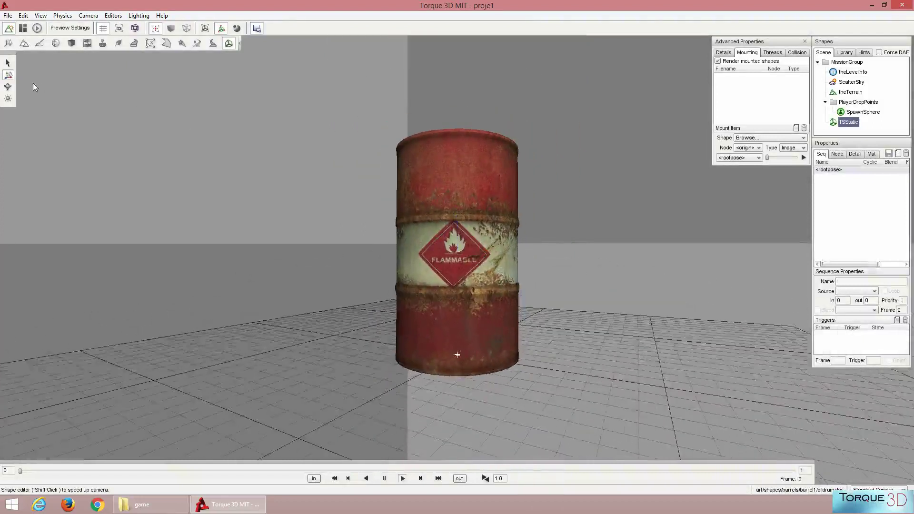
# Rotate the sun light to change the lighting direction on the barrel, and inspect the shading.
pyautogui.click(8, 99)
pyautogui.moveTo(422, 227); pyautogui.dragTo(341, 229)
pyautogui.moveTo(408, 213); pyautogui.dragTo(533, 301)
pyautogui.moveTo(532, 299); pyautogui.dragTo(491, 273, button='right')
pyautogui.scroll(3, 459, 275)
pyautogui.scroll(-3, 458, 275)
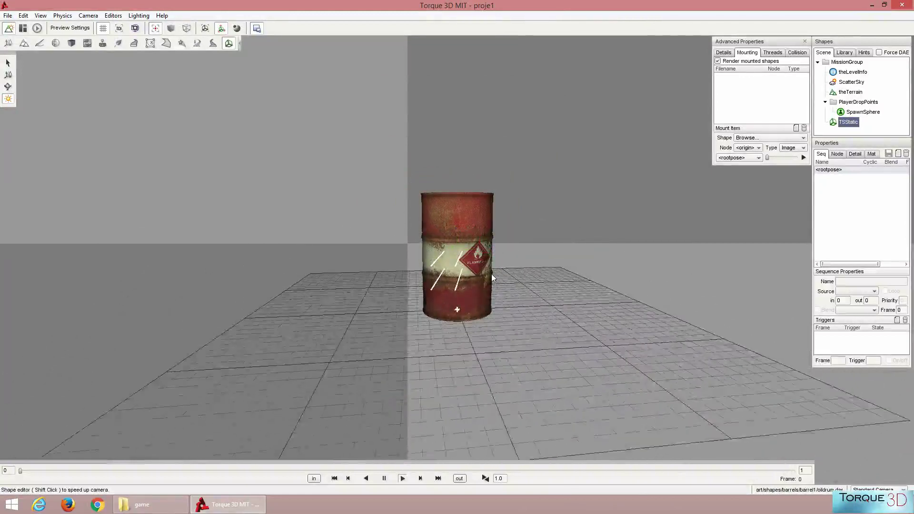